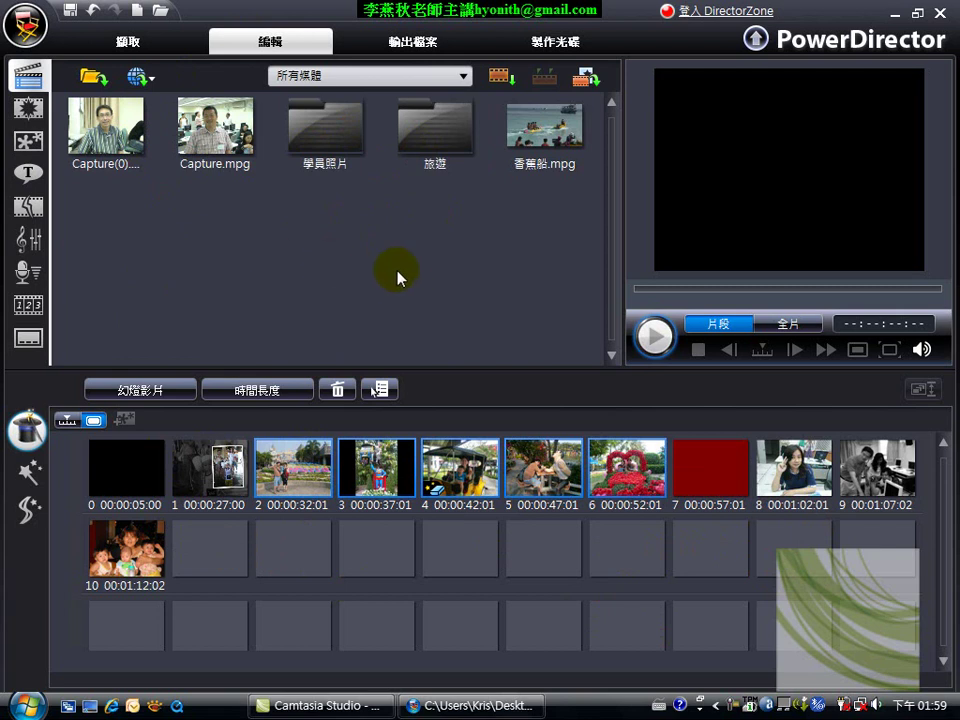
Start a new workspace (開新工作區) without saving the current project.
left_click(25, 25)
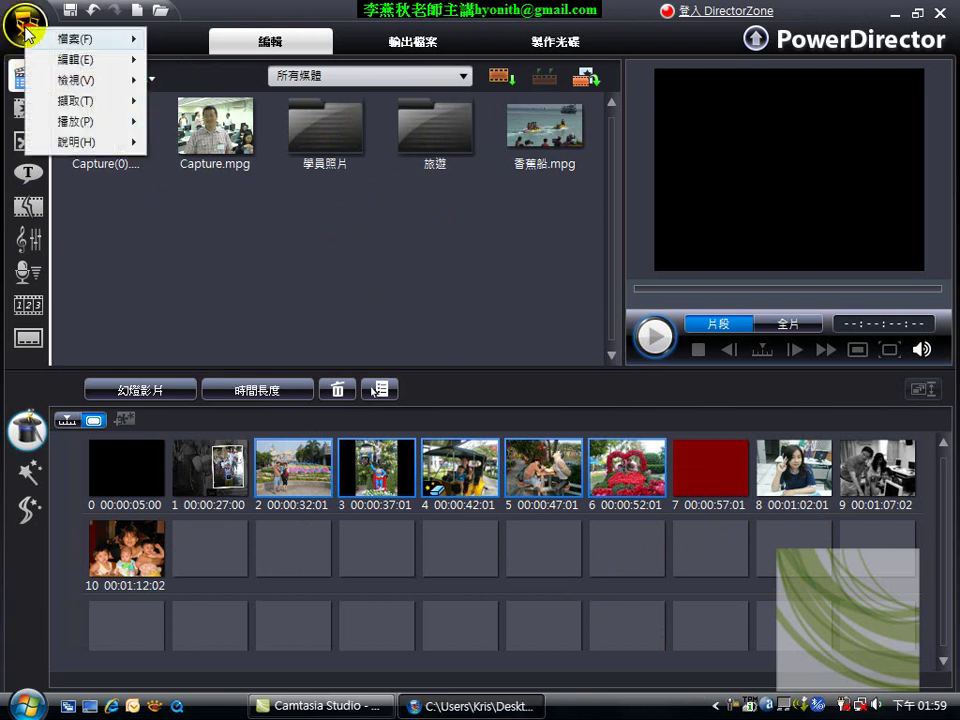
mouse_move(48, 48)
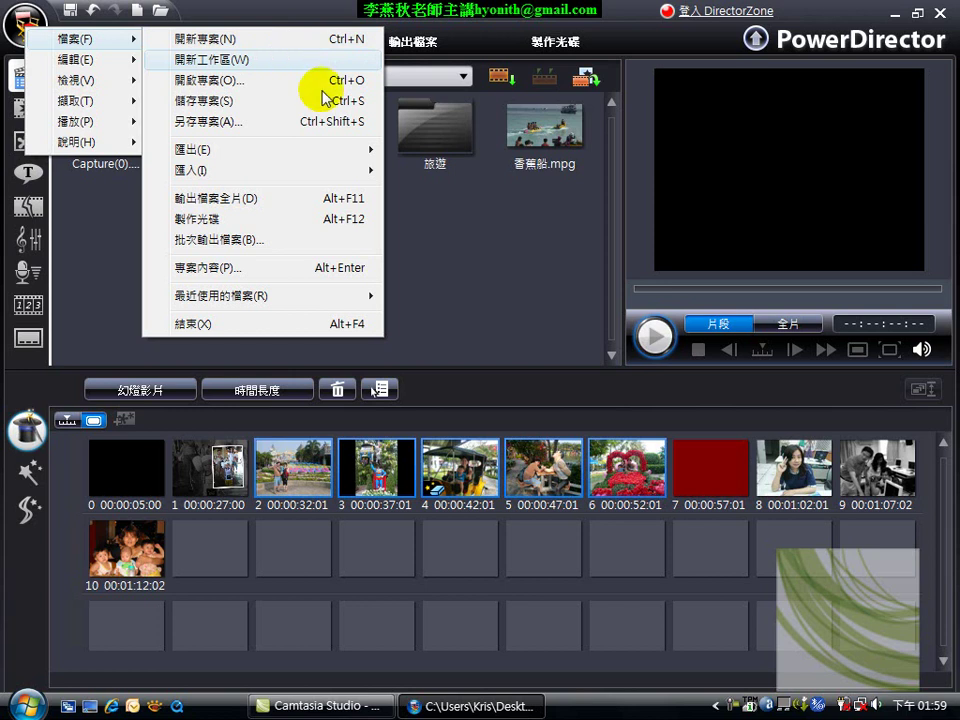
left_click(298, 65)
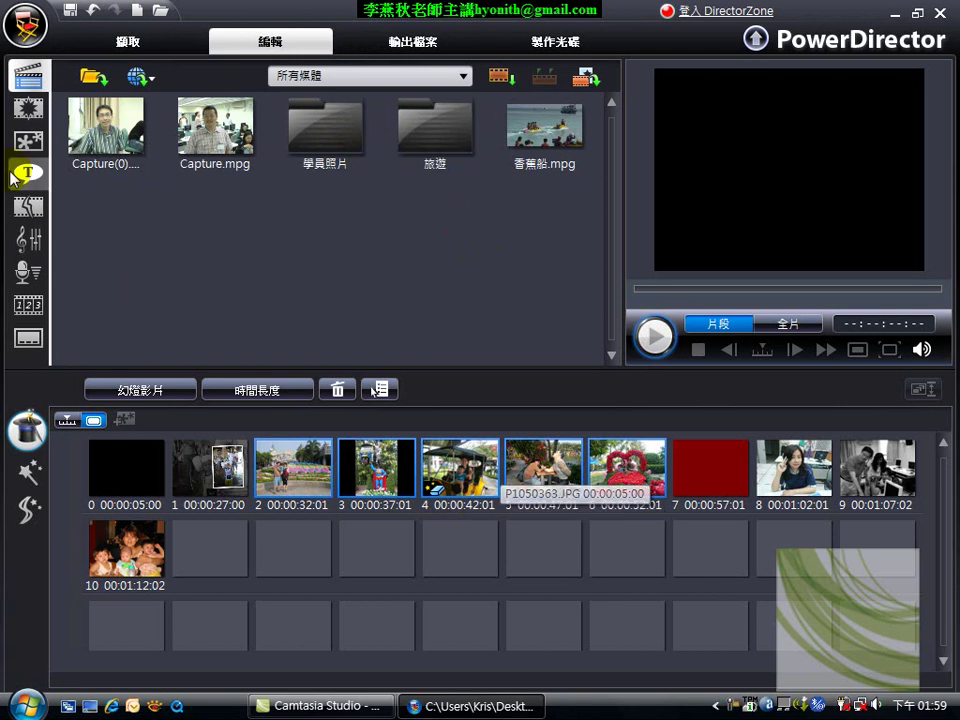
left_click(24, 24)
left_click(233, 66)
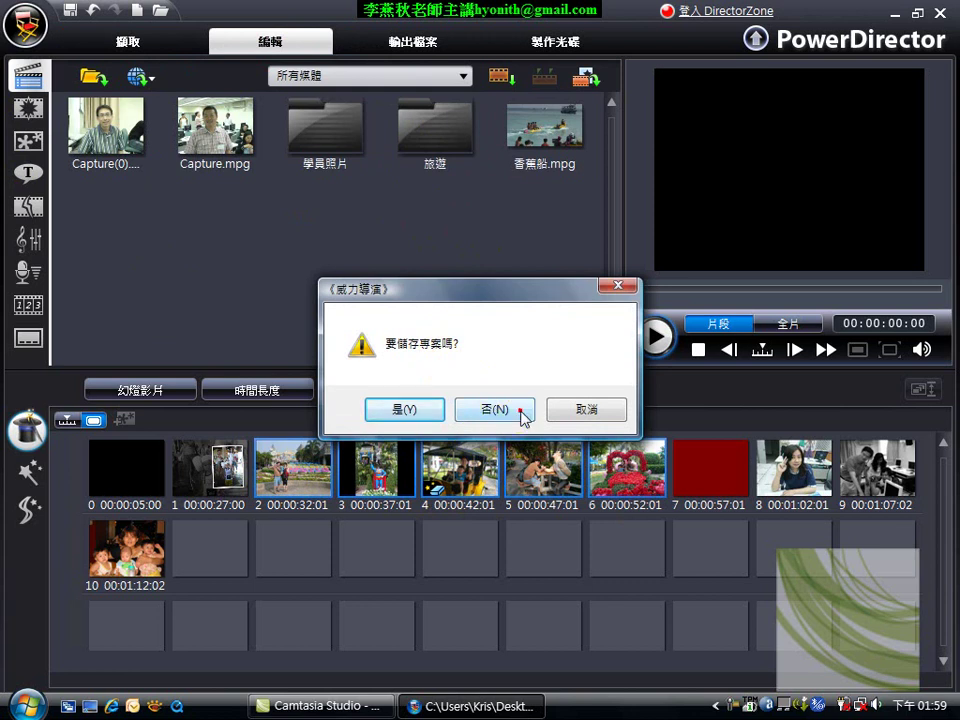
left_click(494, 410)
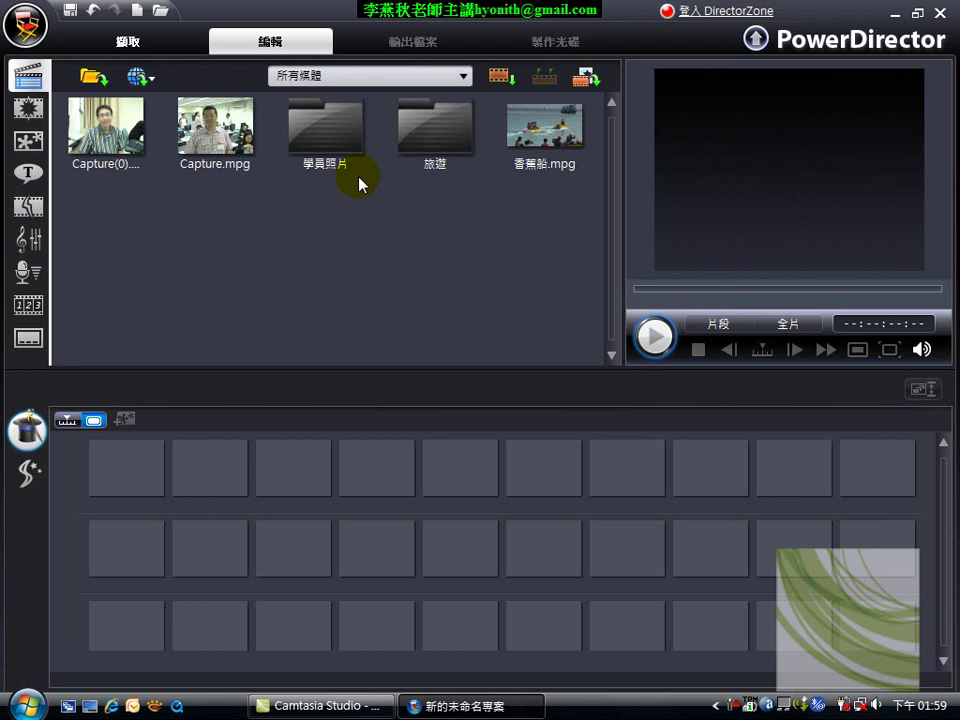
Open the 學員照片 folder in the media library.
left_click(355, 232)
left_click(300, 152)
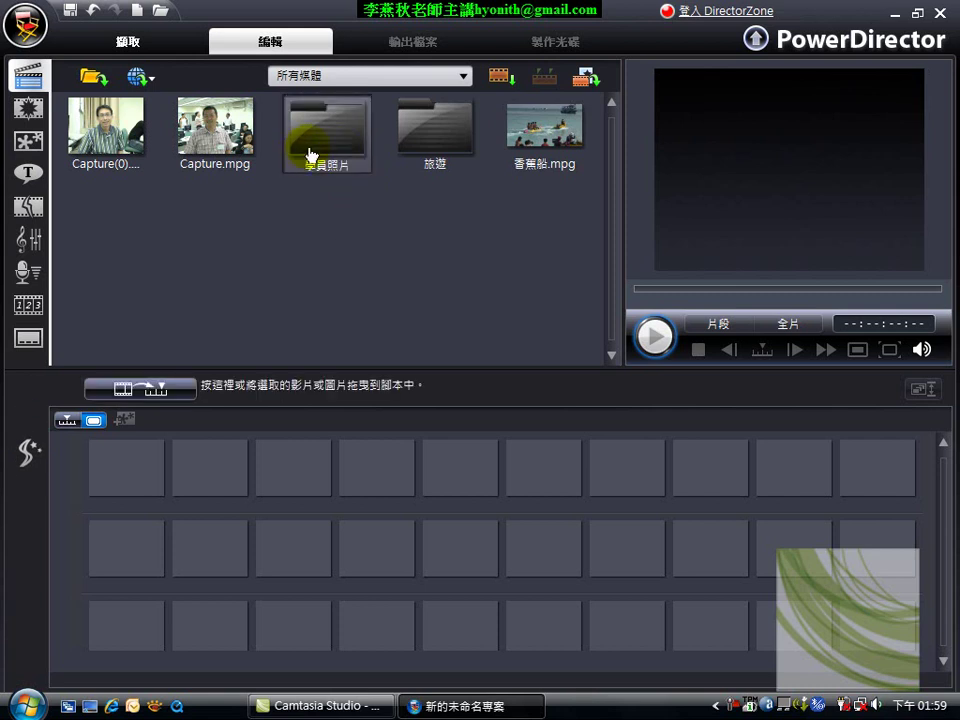
double_click(338, 143)
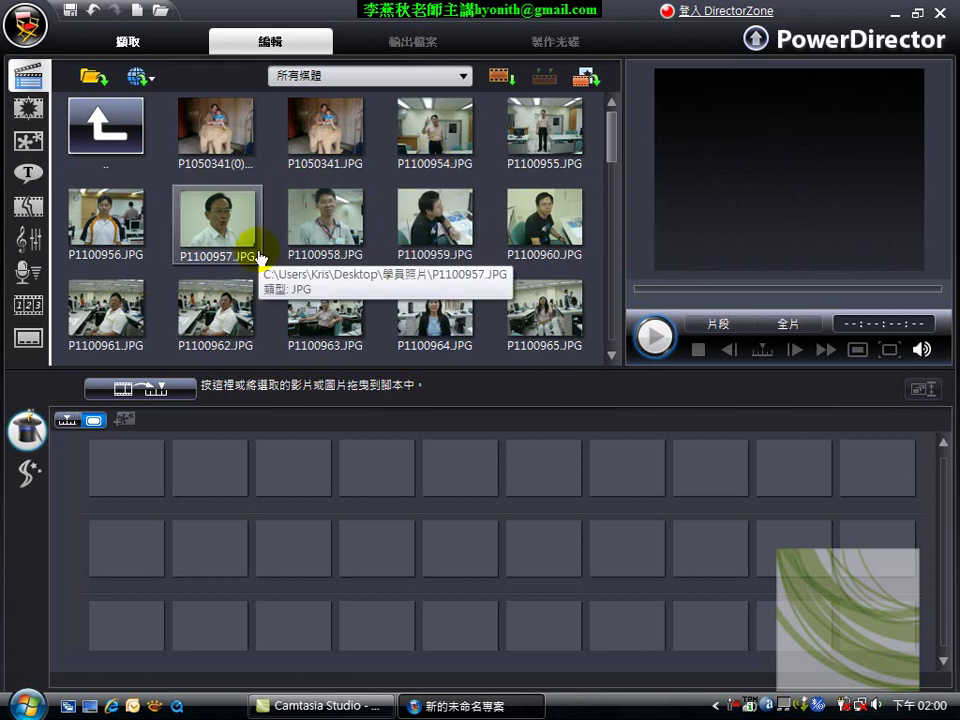
Add photos P1100954, 956, 958, 960, 962, 964 and 965 together to the empty storyboard.
left_click(106, 228)
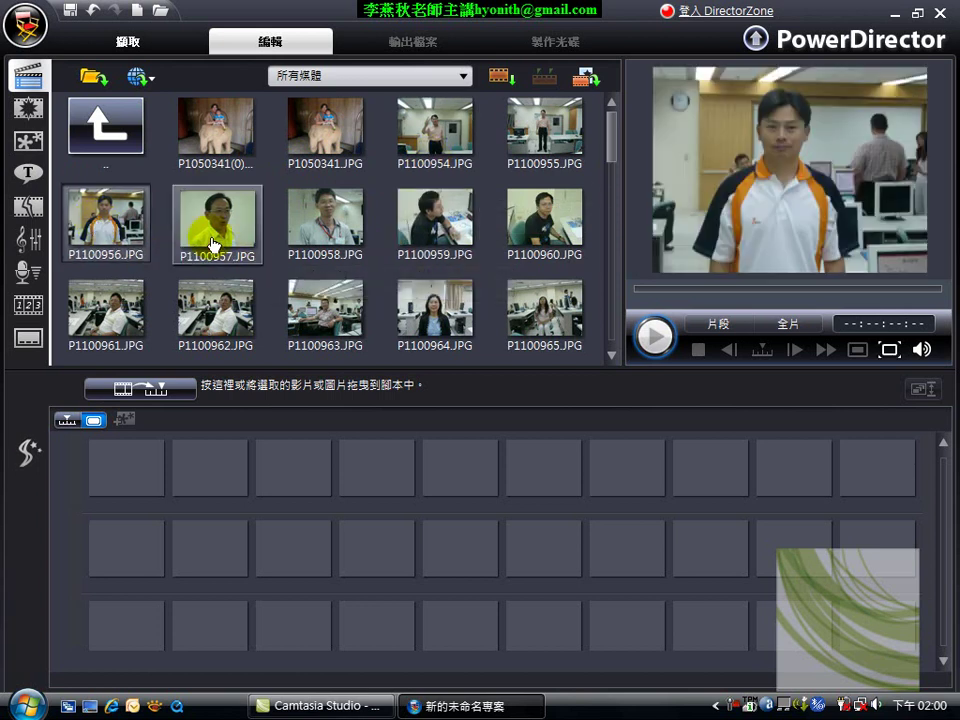
left_click(355, 233)
left_click(574, 215, "ctrl")
left_click(435, 120, "ctrl")
left_click(478, 314, "ctrl")
left_click(215, 315, "ctrl")
left_click(562, 318, "ctrl")
left_click_drag(562, 318, 330, 490)
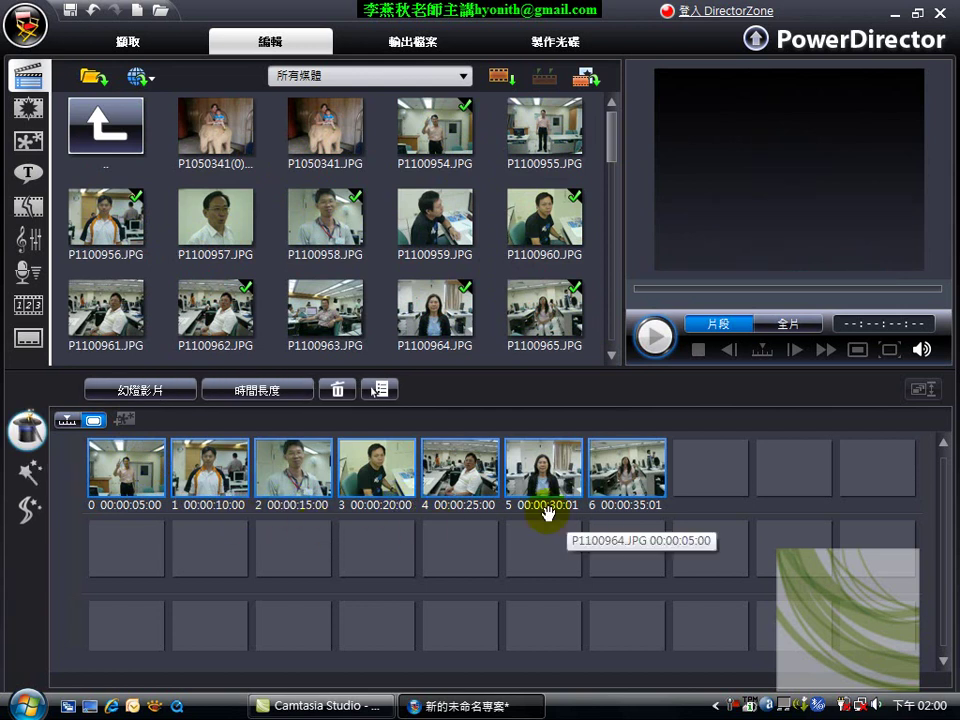
Turn the seven storyboard photos into a slideshow in the 拼貼 style without background music, accepting the replacement of their tracks.
left_click(161, 392)
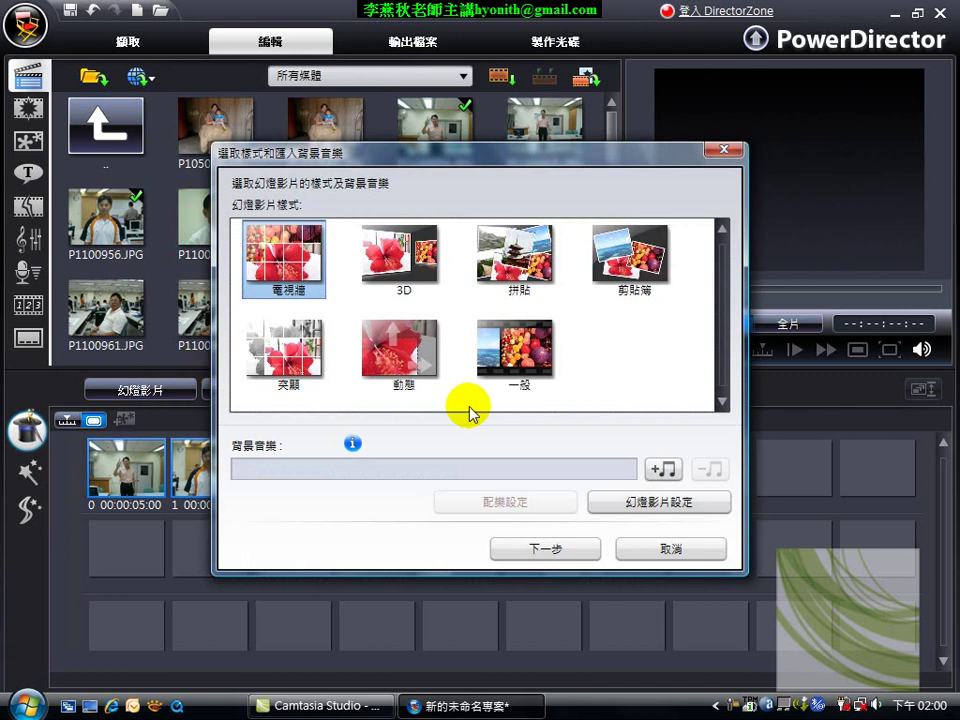
left_click(514, 258)
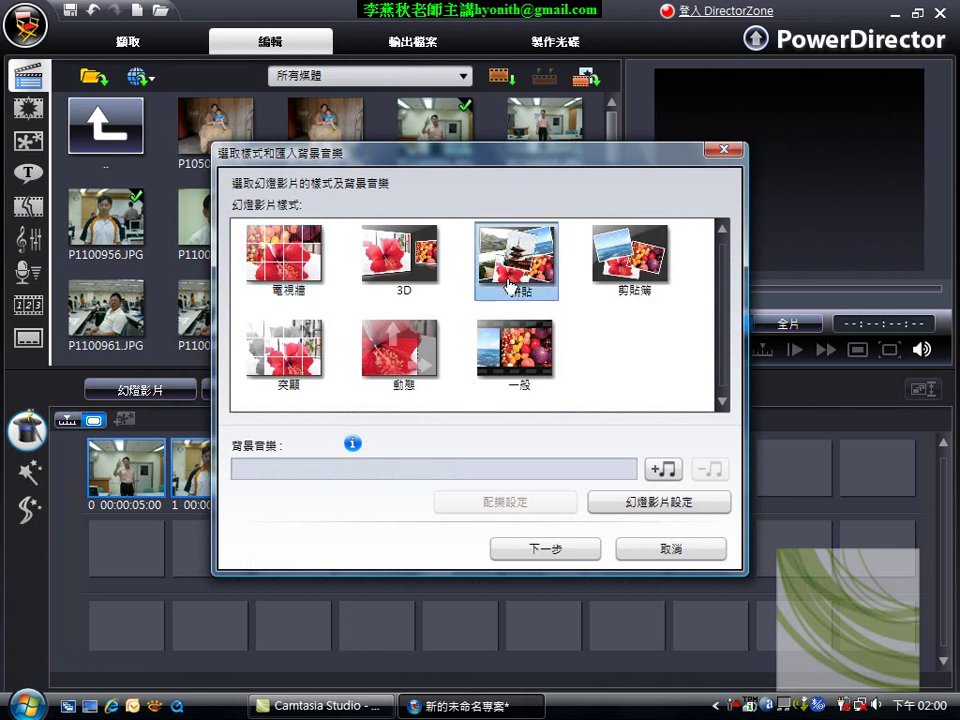
left_click(547, 551)
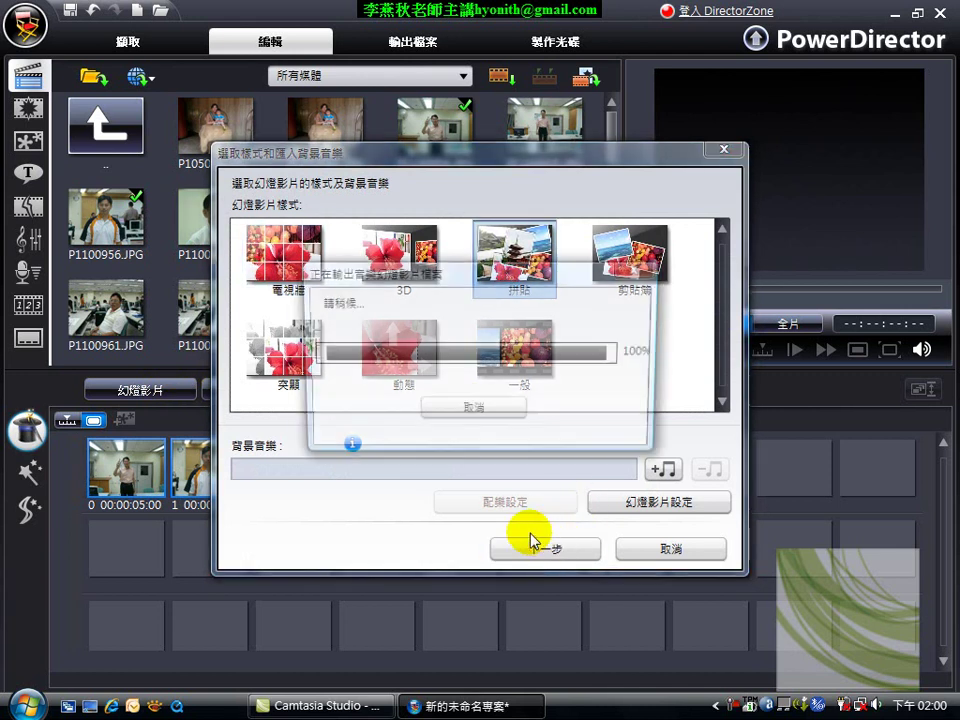
left_click(552, 548)
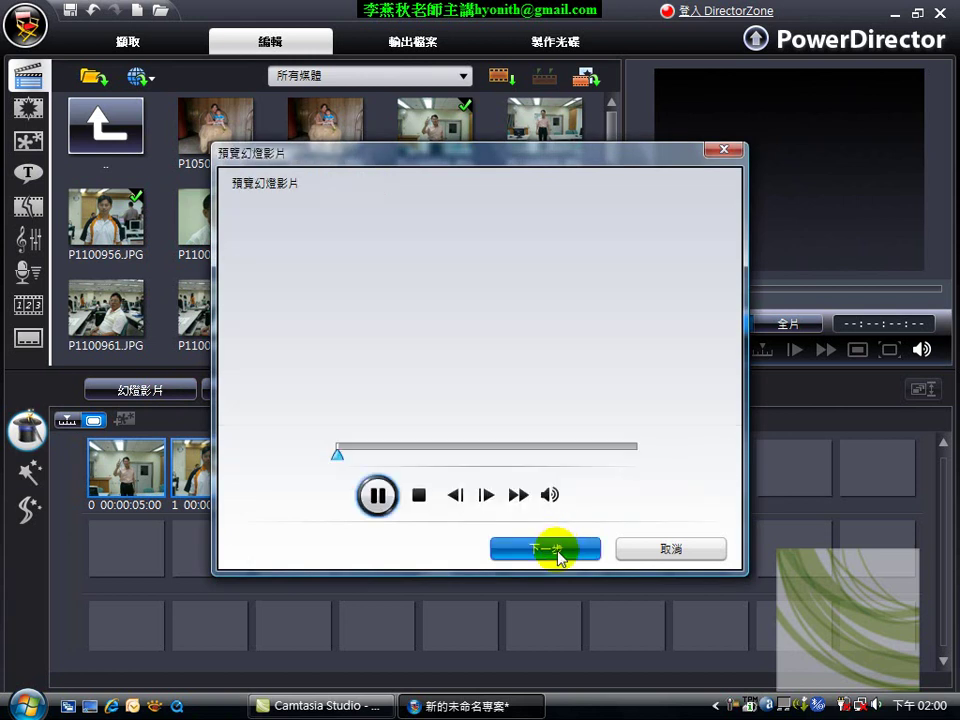
left_click(545, 552)
left_click(540, 550)
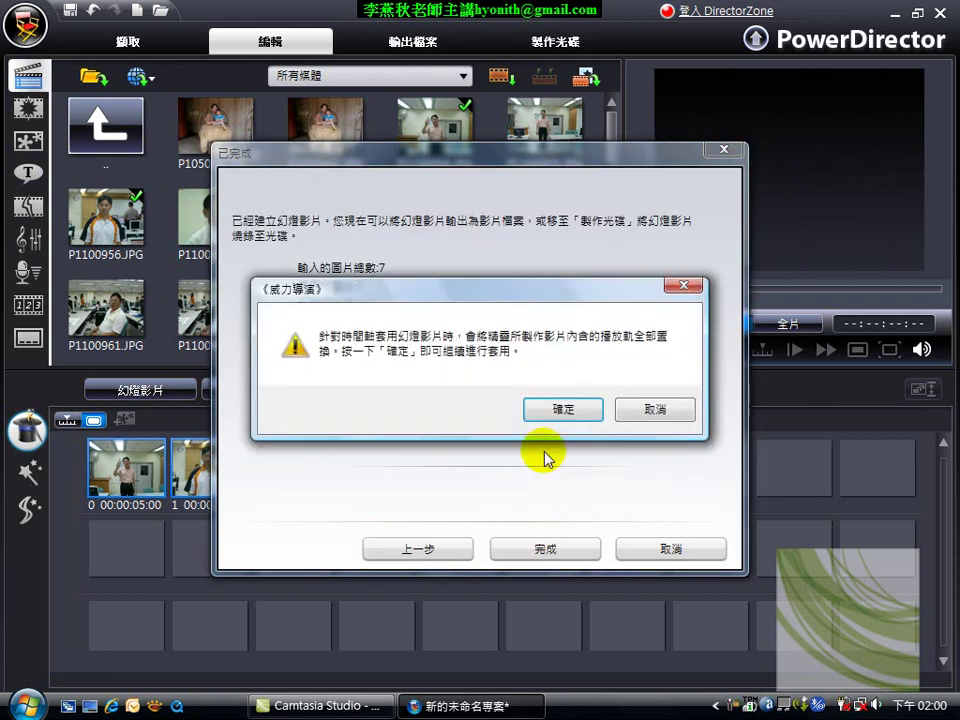
left_click(553, 411)
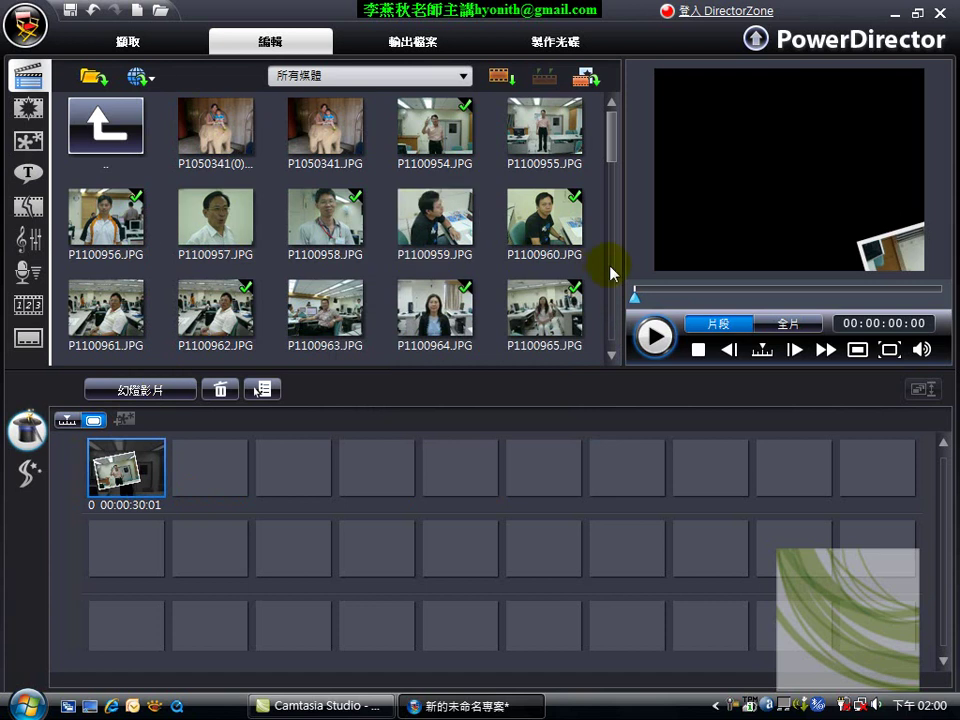
Add photos P1100954, 956, 958, 960, 962, 964, 965, 967, 968 and 970 to the storyboard after the collage slideshow.
left_click(450, 145)
left_click(349, 208, "ctrl")
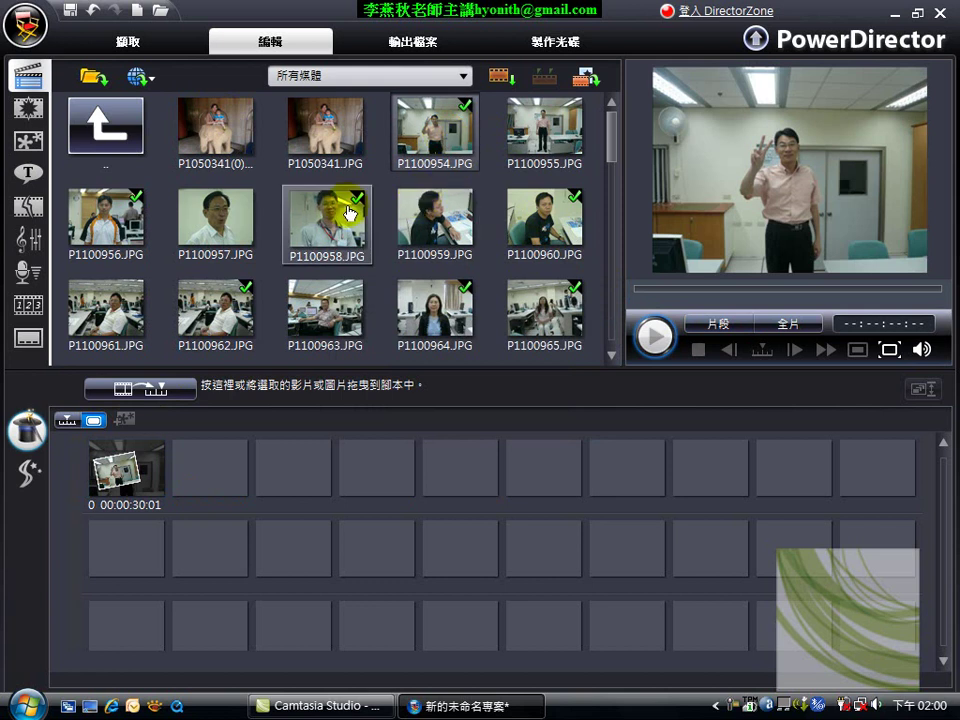
left_click(96, 185, "ctrl")
left_click(546, 251, "ctrl")
left_click(435, 315, "ctrl")
left_click(555, 325, "ctrl")
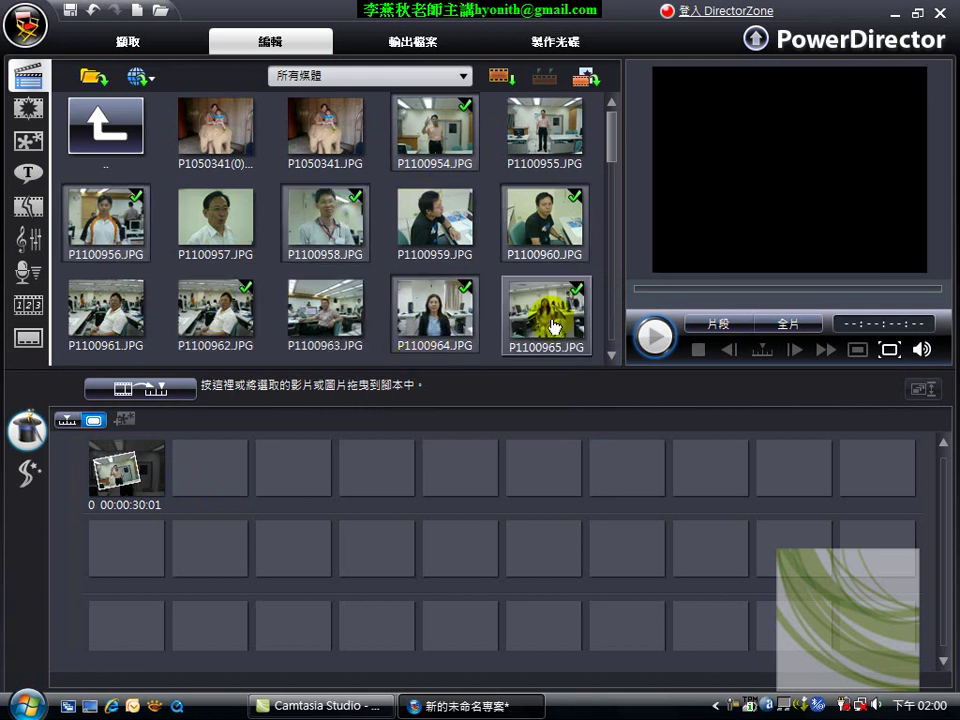
left_click(613, 357)
left_click(613, 357)
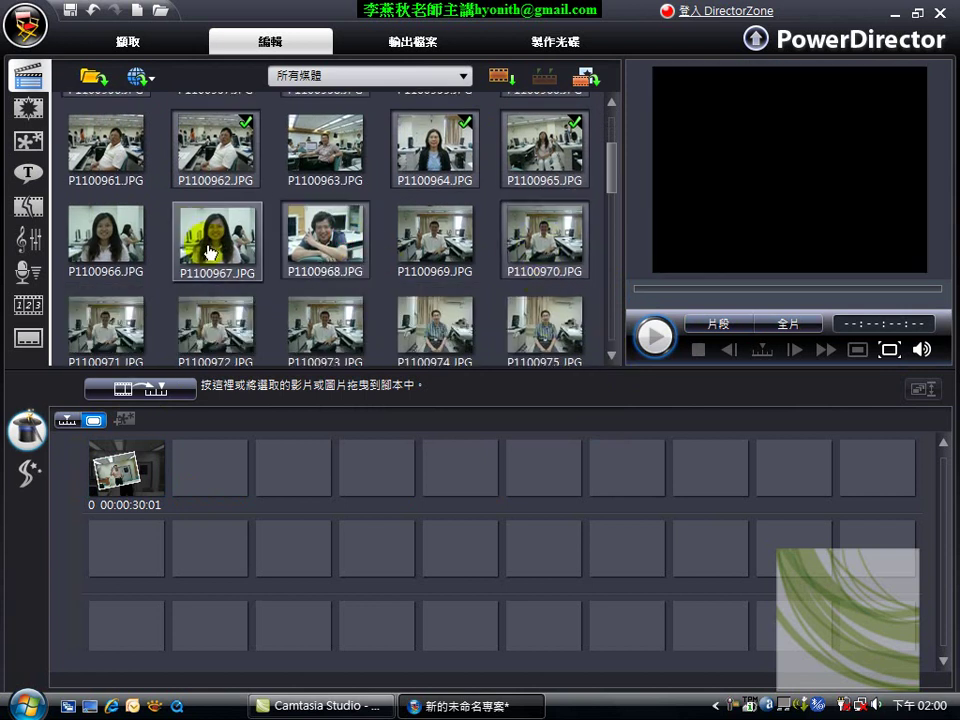
left_click_drag(231, 274, 231, 452)
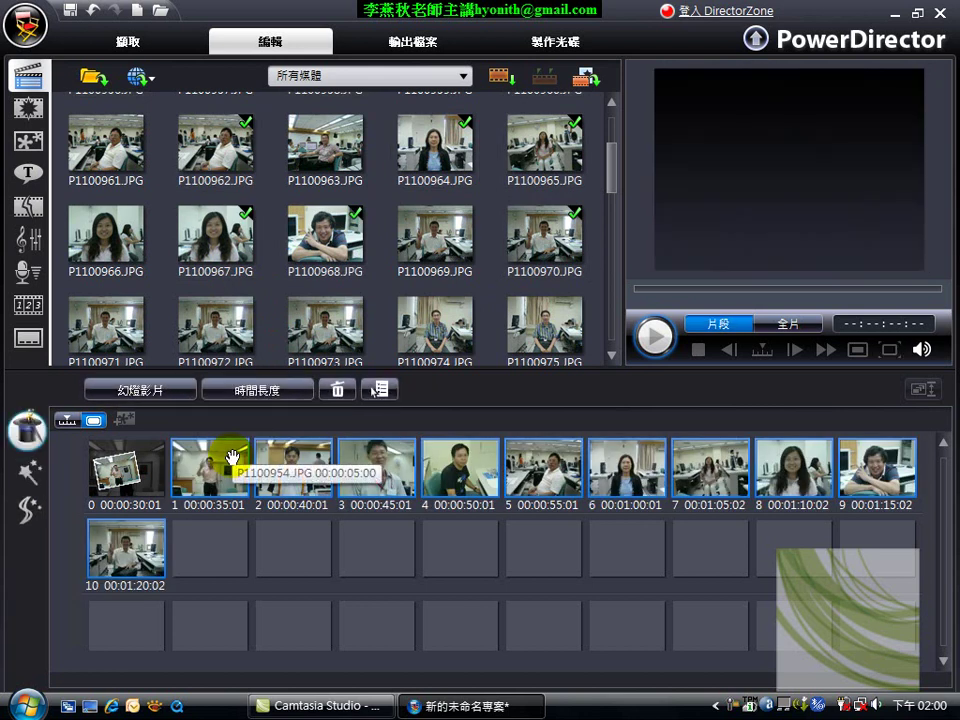
left_click(168, 398)
left_click(430, 368)
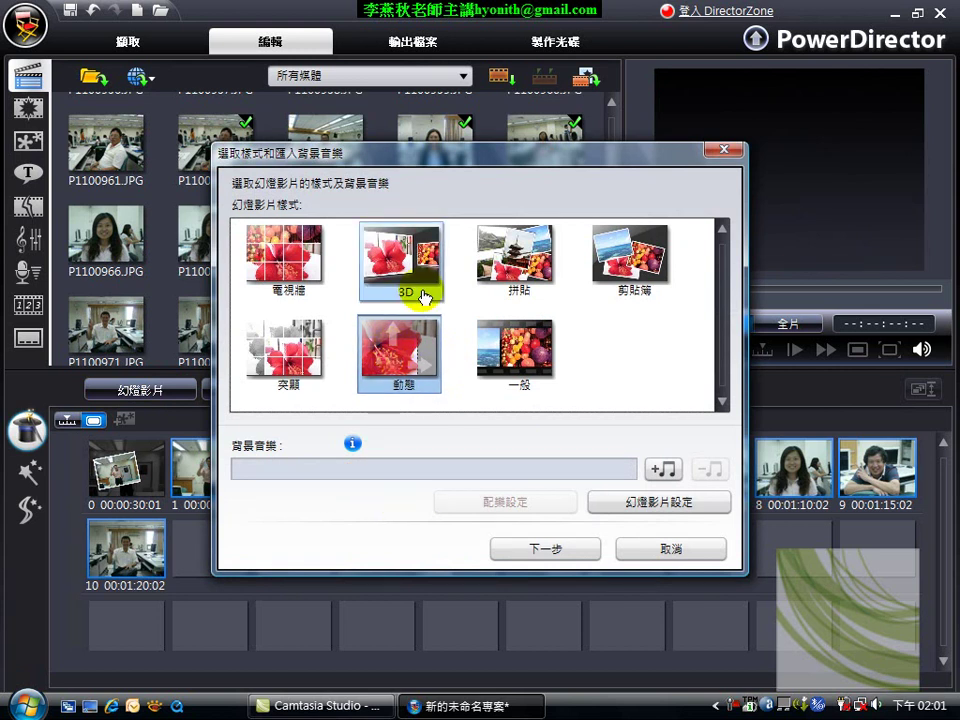
left_click(724, 150)
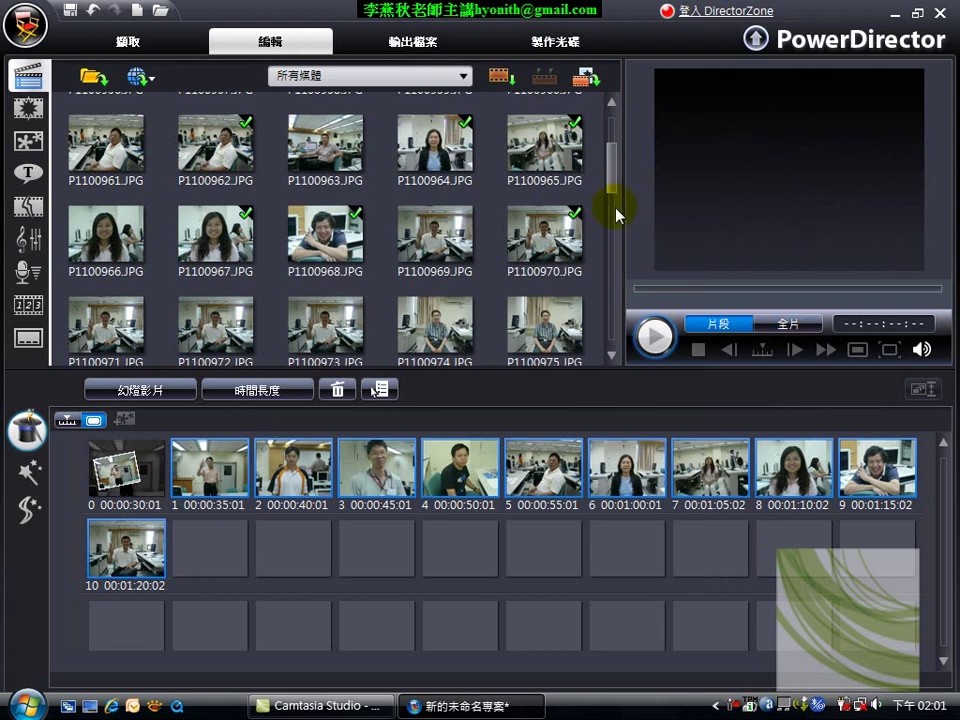
Append photos P1100976, 980, 985, 989, 993, the colour 994, 997, 999, P1110008, P1110009, P1120003 and the folder's last photo to the storyboard.
left_click_drag(608, 178, 608, 166)
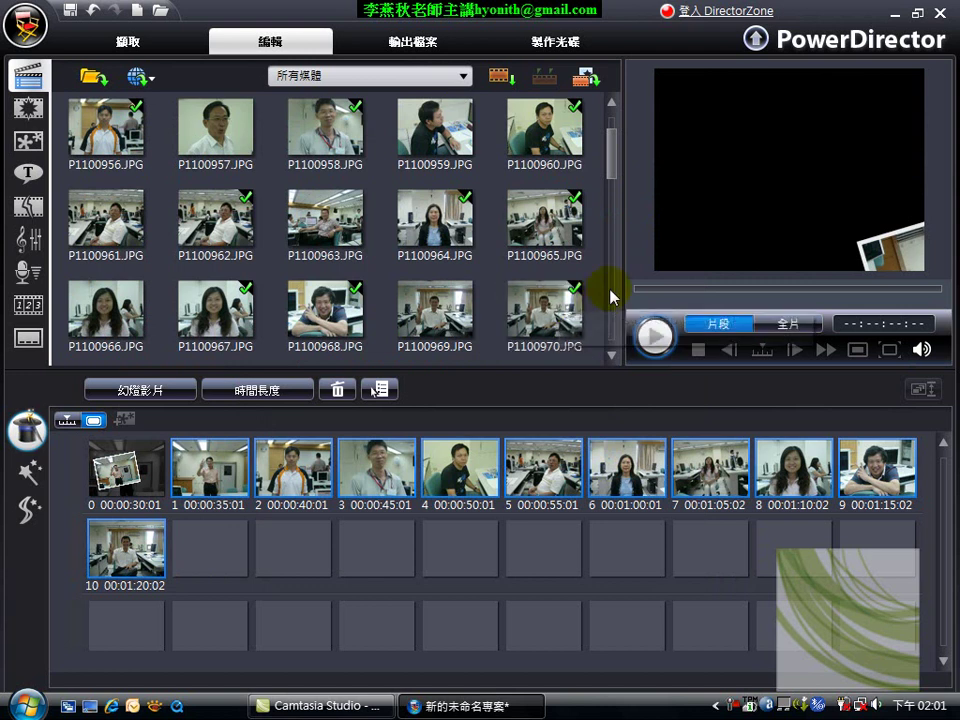
left_click(612, 296)
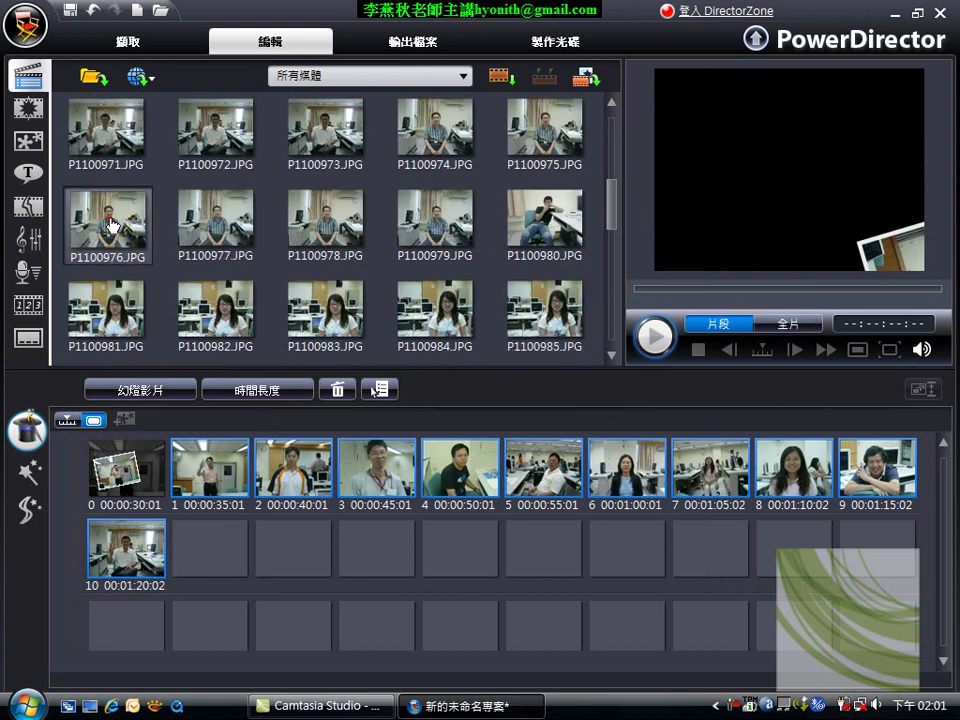
left_click(112, 226)
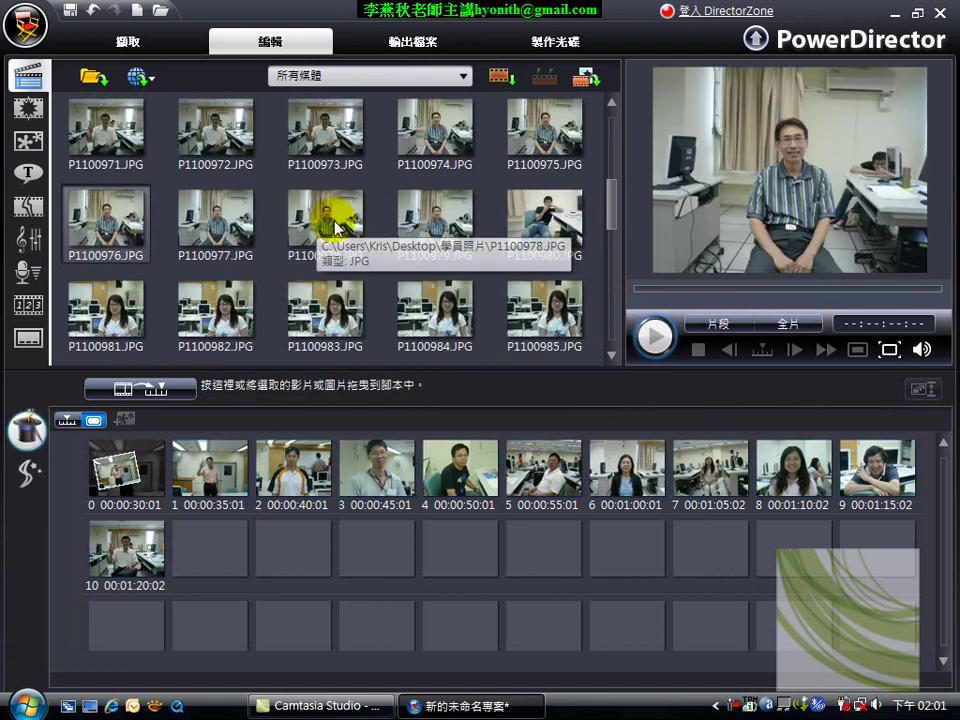
left_click(544, 222, "ctrl")
left_click(546, 320, "ctrl")
left_click(297, 318, "ctrl")
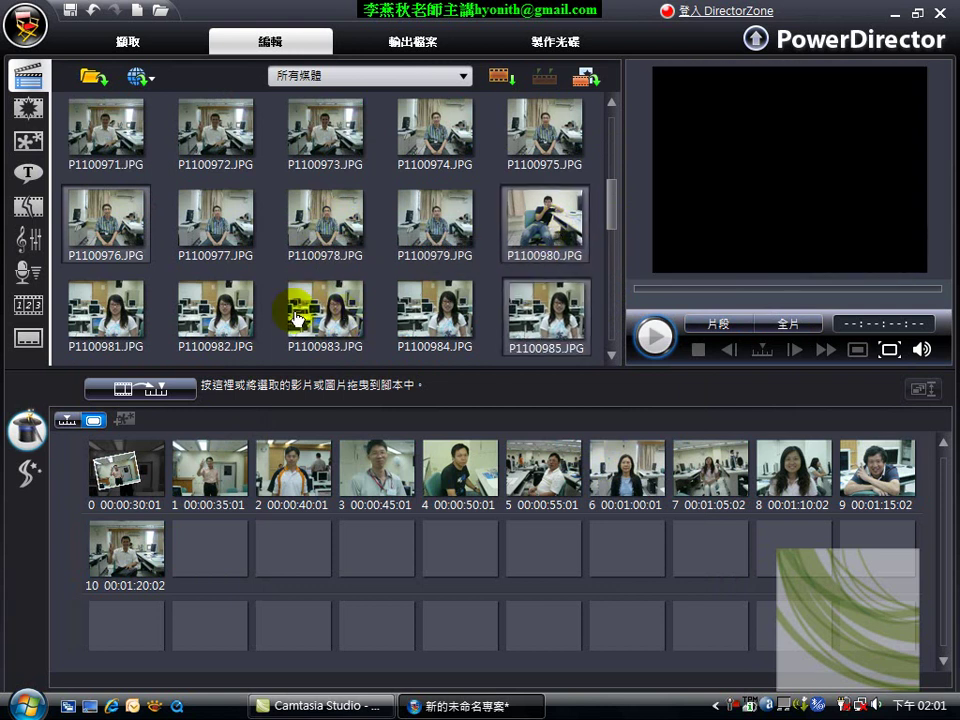
left_click(612, 355)
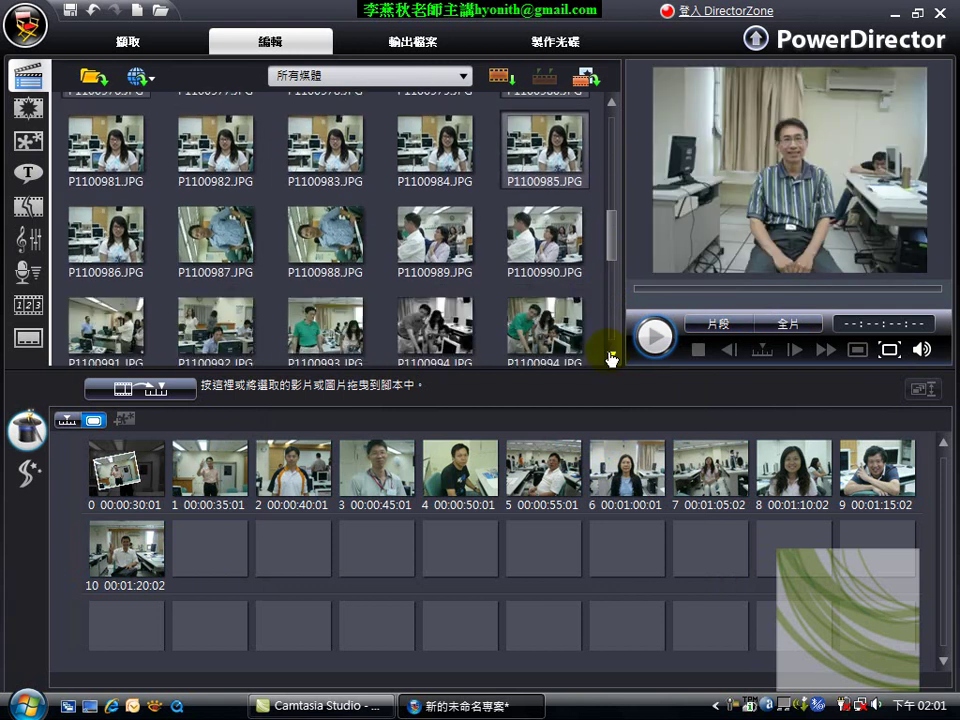
left_click(434, 233, "ctrl")
left_click(325, 325, "ctrl")
left_click(527, 340, "ctrl")
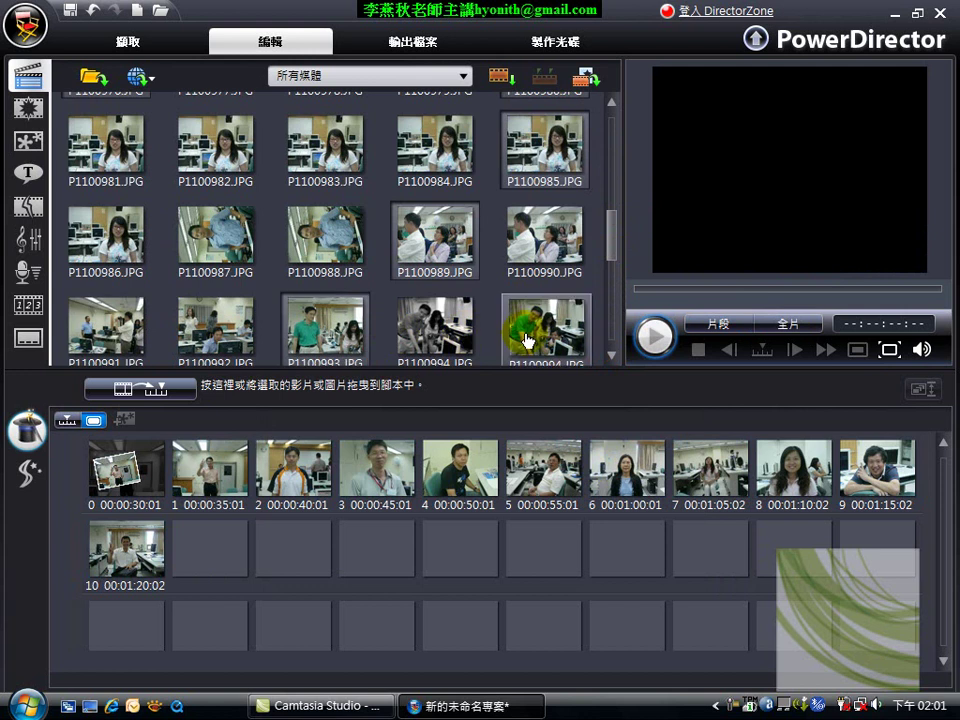
left_click(612, 355)
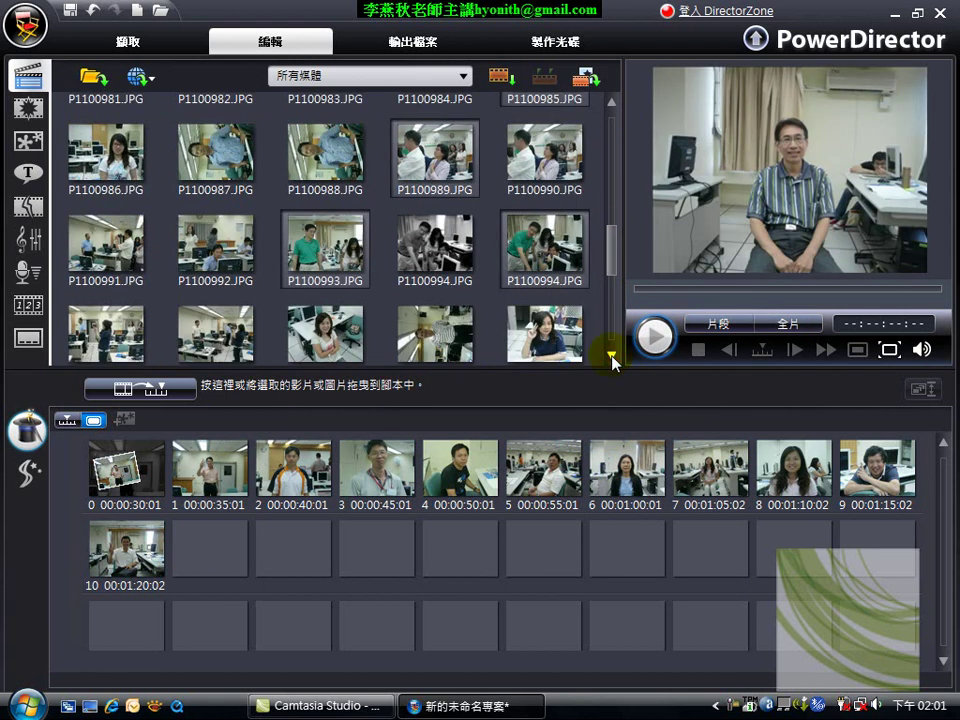
left_click(534, 352, "ctrl")
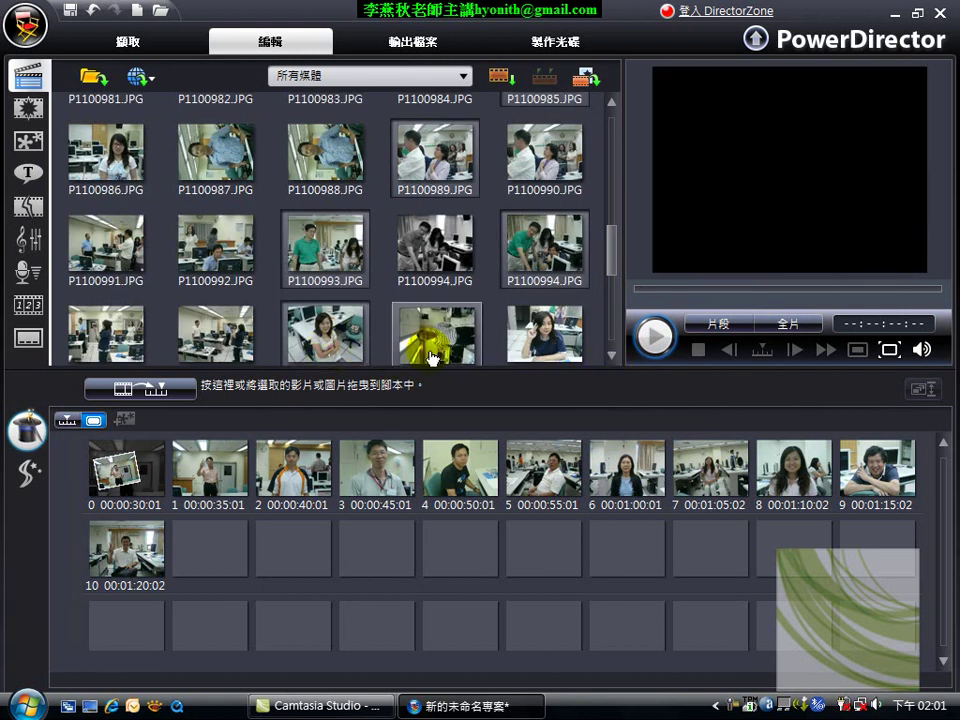
left_click(612, 357)
left_click(612, 357)
left_click(613, 363)
left_click(435, 274, "ctrl")
left_click(345, 288, "ctrl")
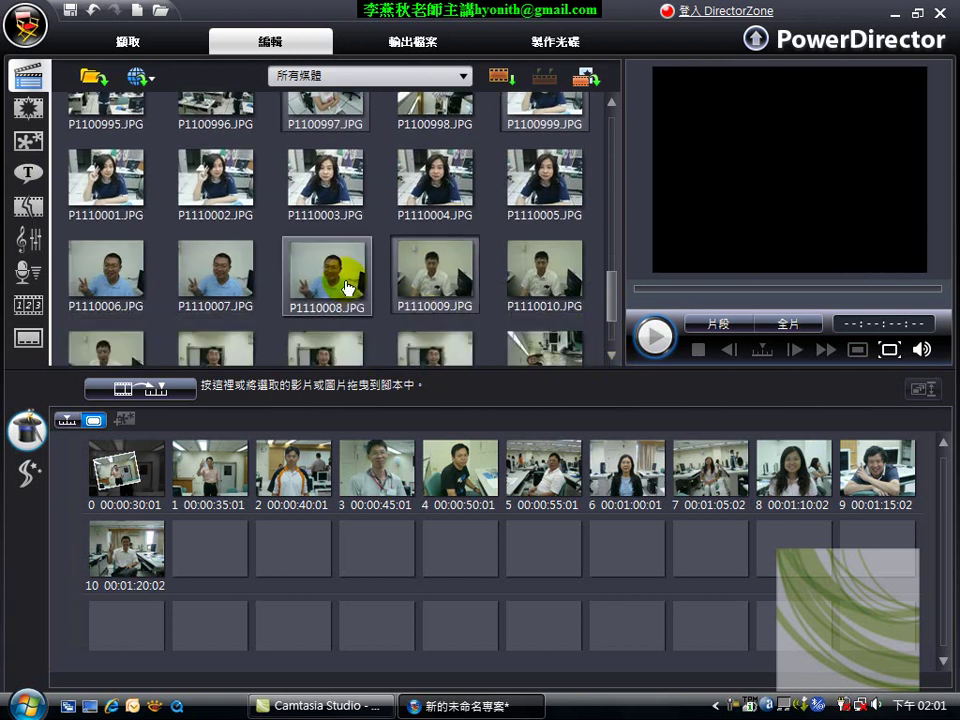
left_click(614, 362)
left_click(445, 296, "ctrl")
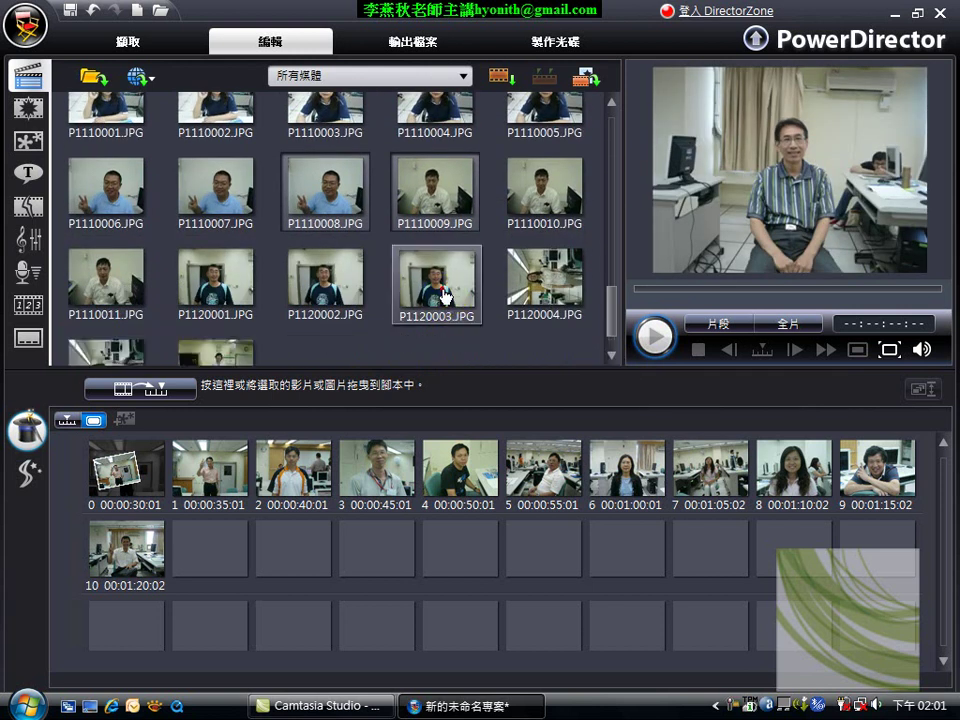
left_click_drag(396, 300, 212, 556)
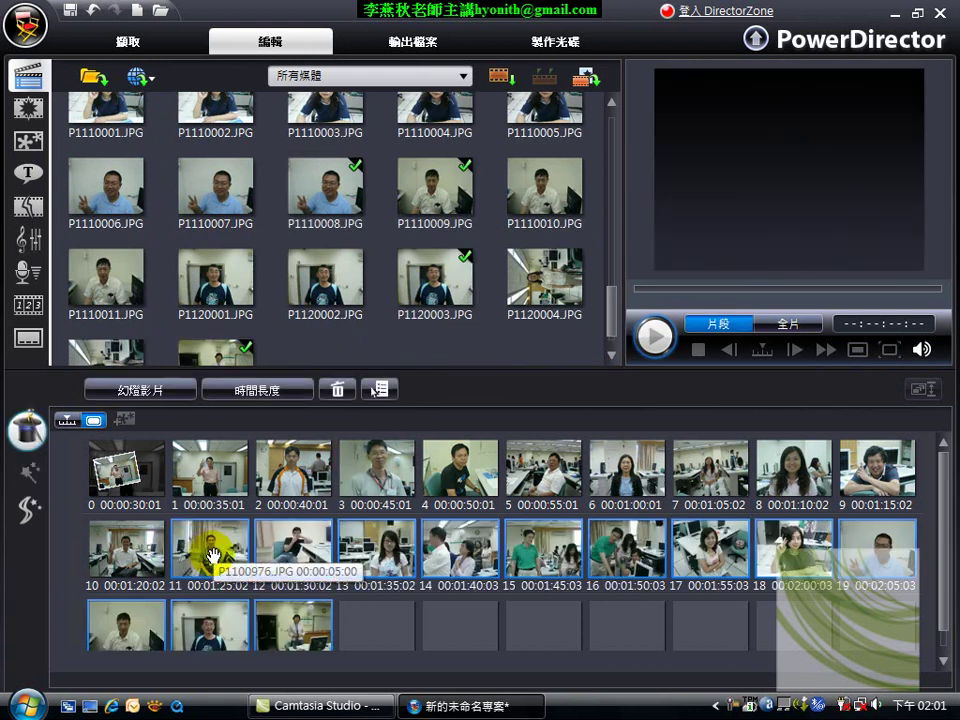
Start a slideshow from all the storyboard photos after the collage slideshow, choosing the 動態 style.
left_click(210, 472)
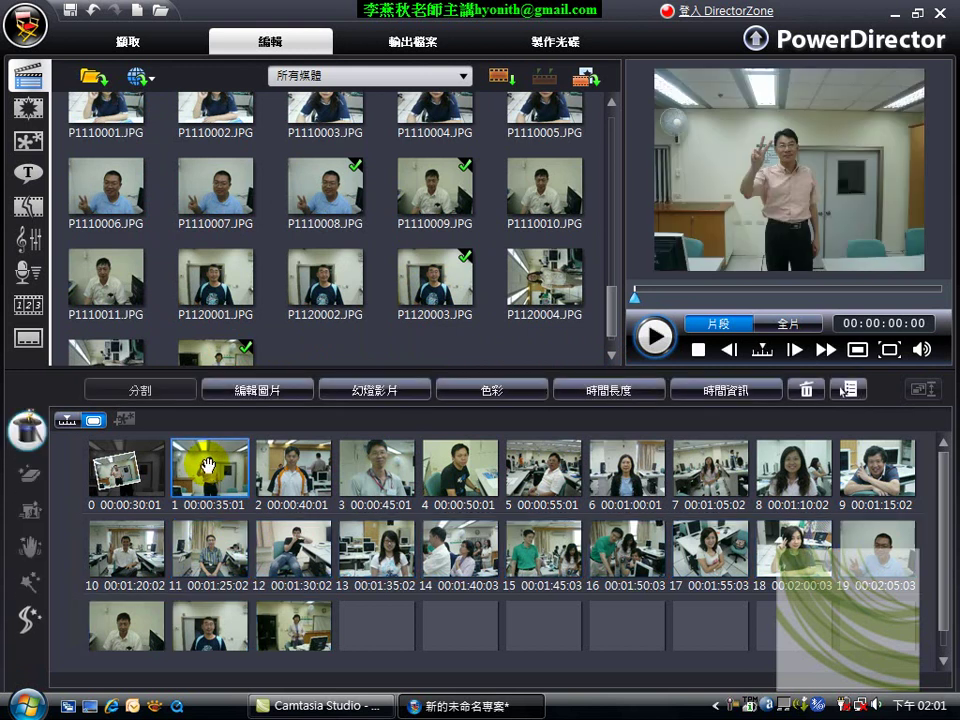
left_click(311, 615, "shift")
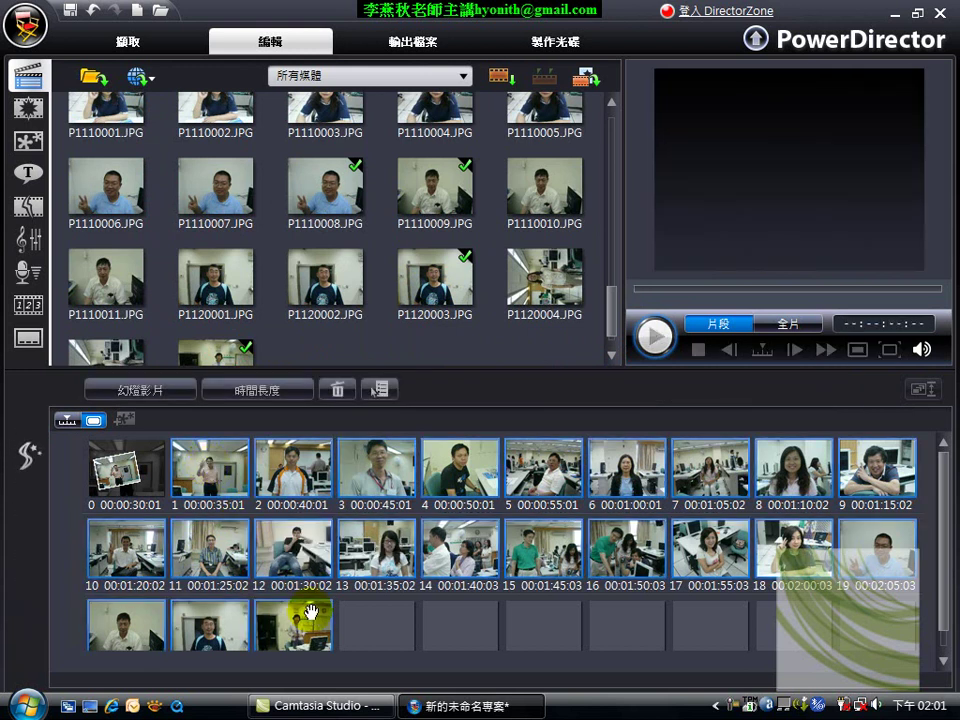
left_click(148, 394)
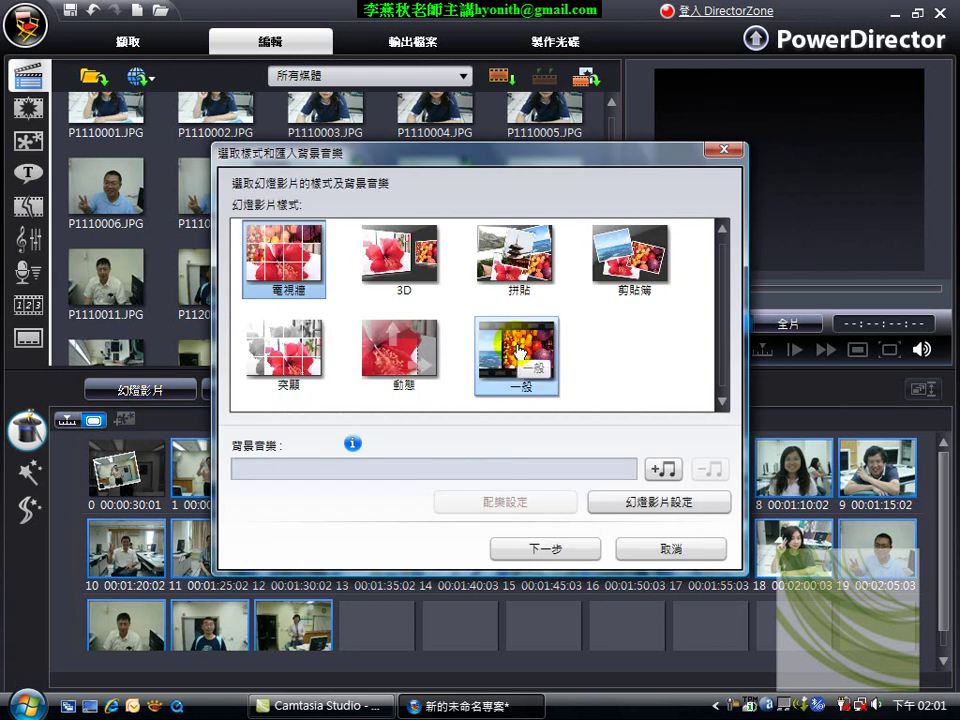
left_click(416, 372)
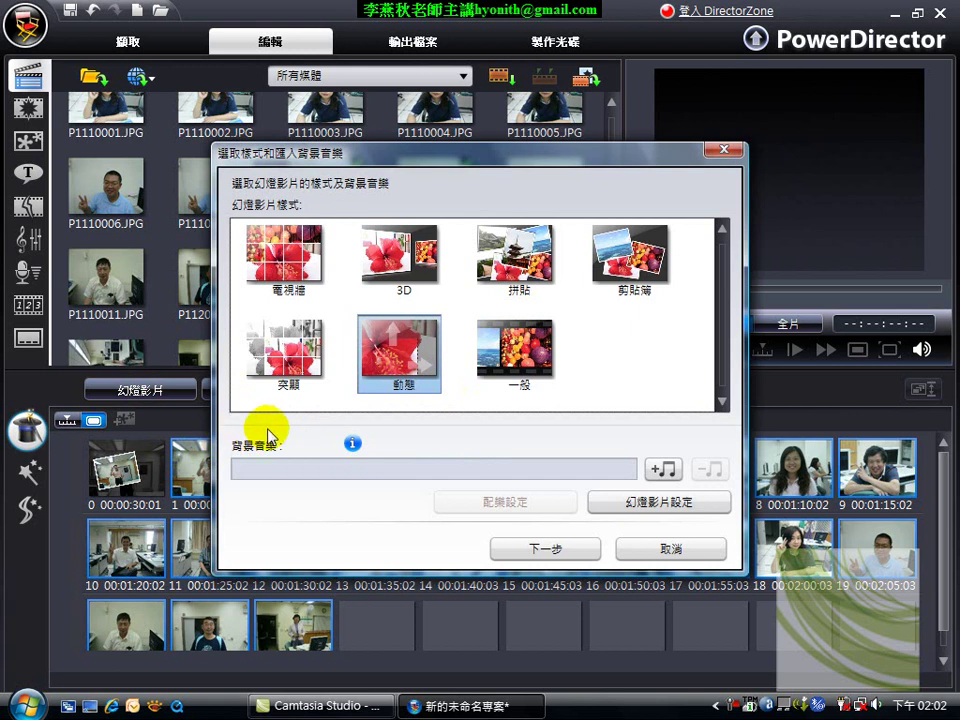
Add 15. 國境之南.mp3 from the 音樂 folder as the slideshow's background music.
left_click(664, 470)
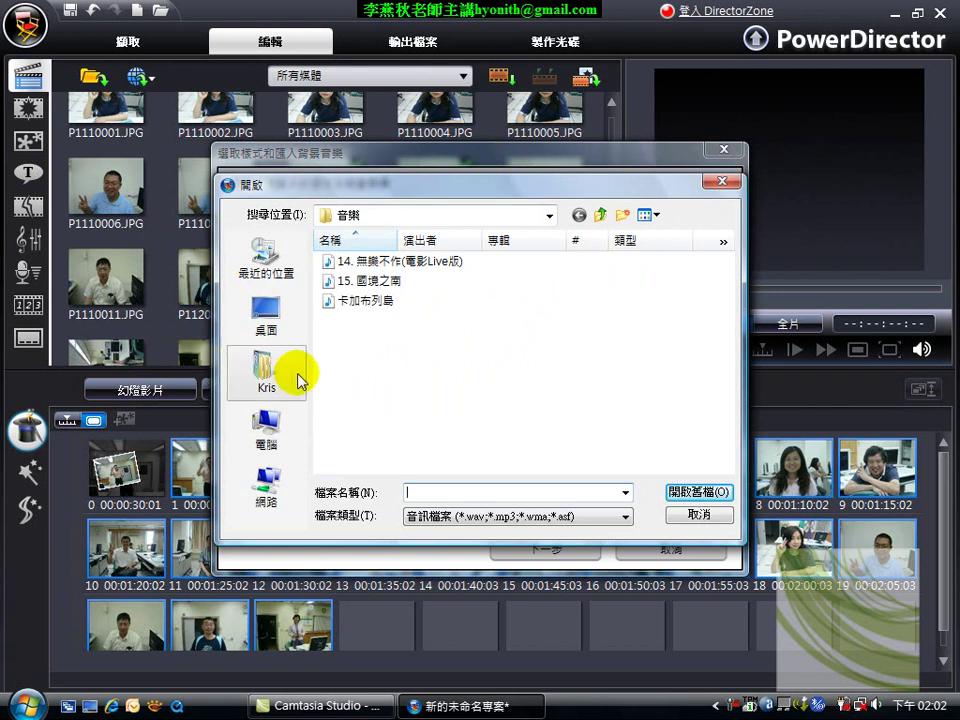
left_click(431, 260)
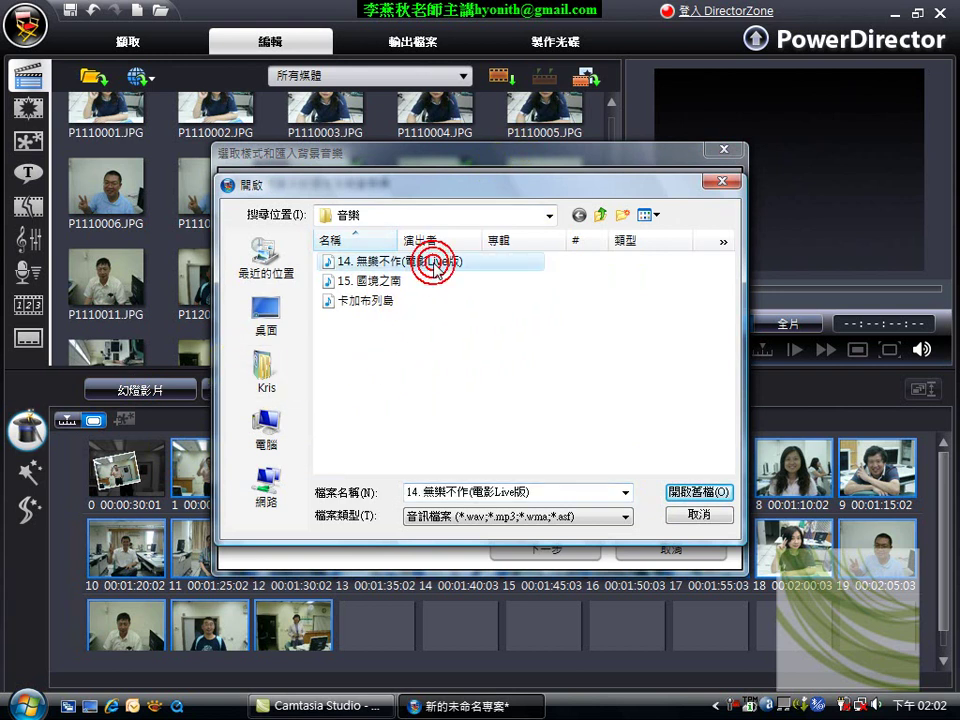
left_click(398, 284)
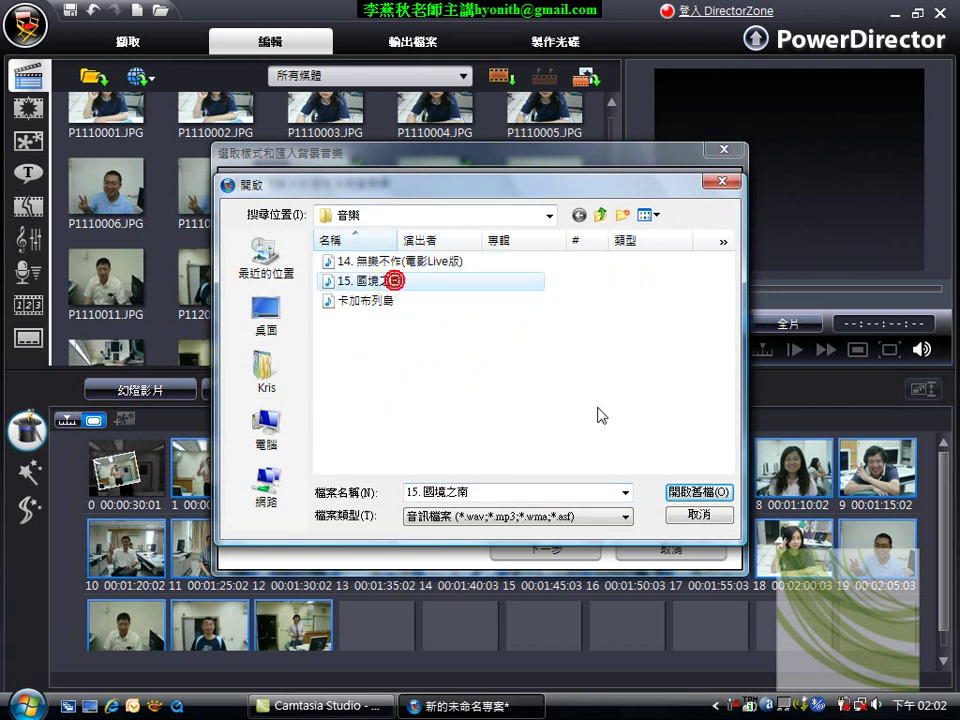
left_click(699, 494)
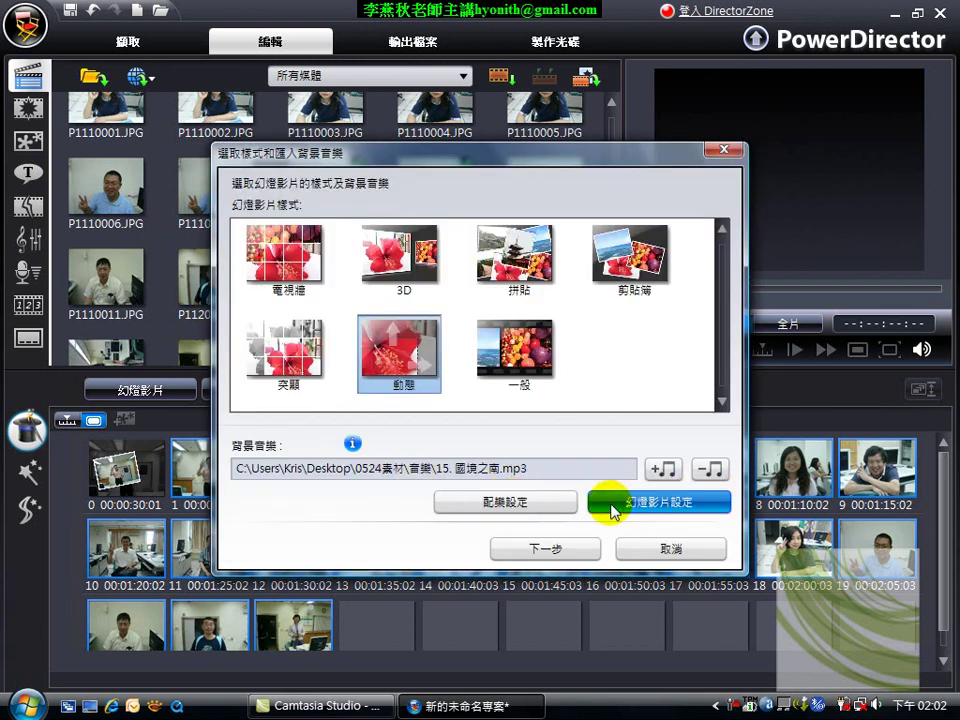
Preview the background track in the 配樂設定 settings, raising the system volume to about the middle during playback.
left_click(551, 508)
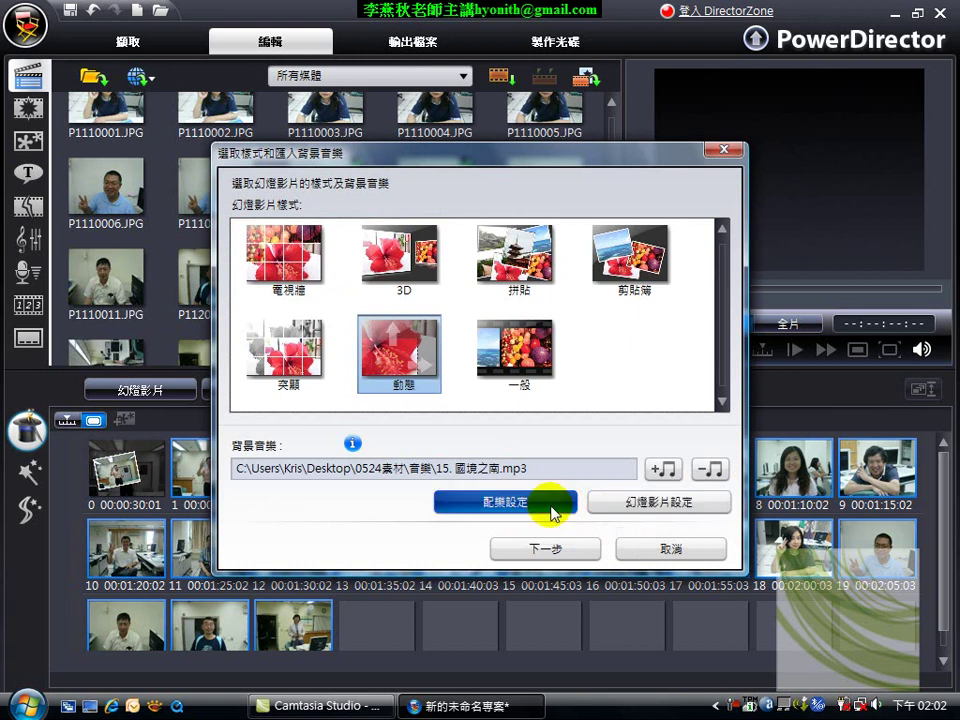
left_click(394, 382)
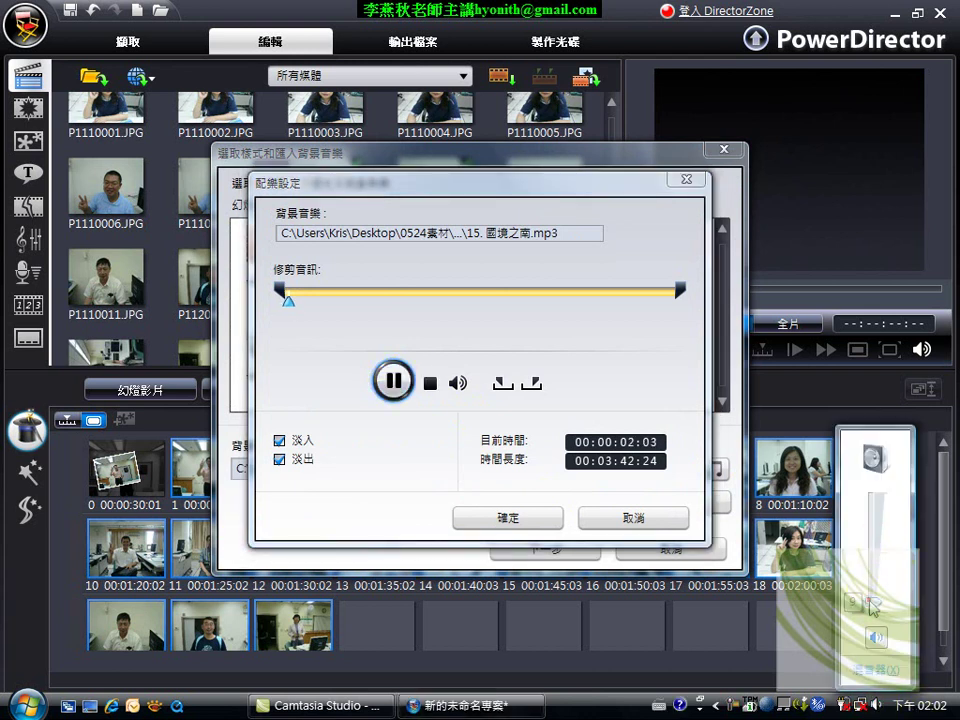
left_click(874, 536)
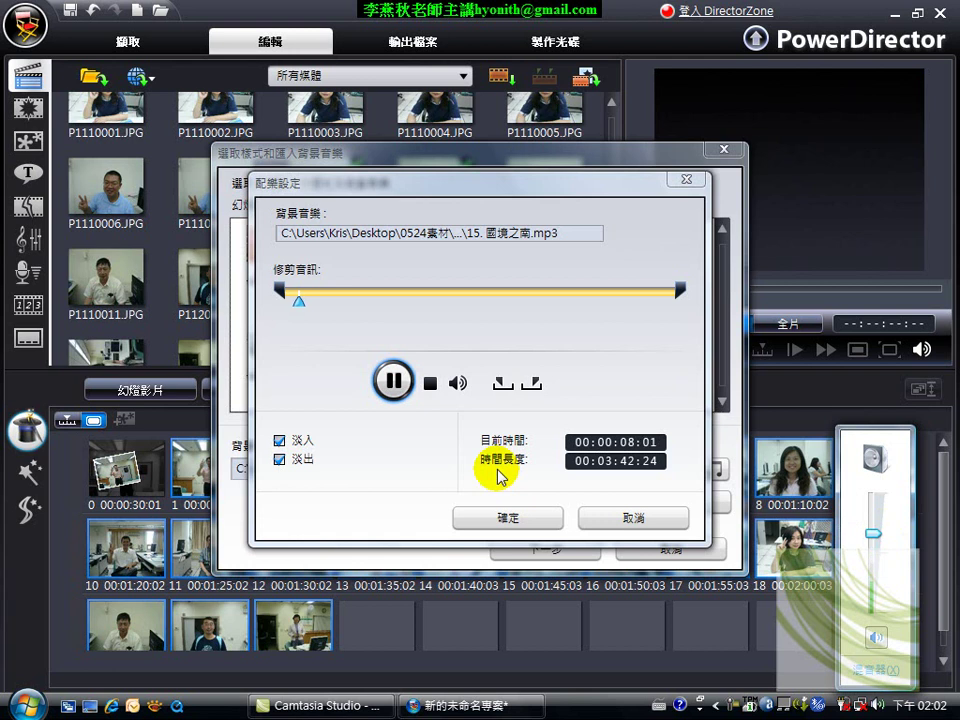
left_click(393, 380)
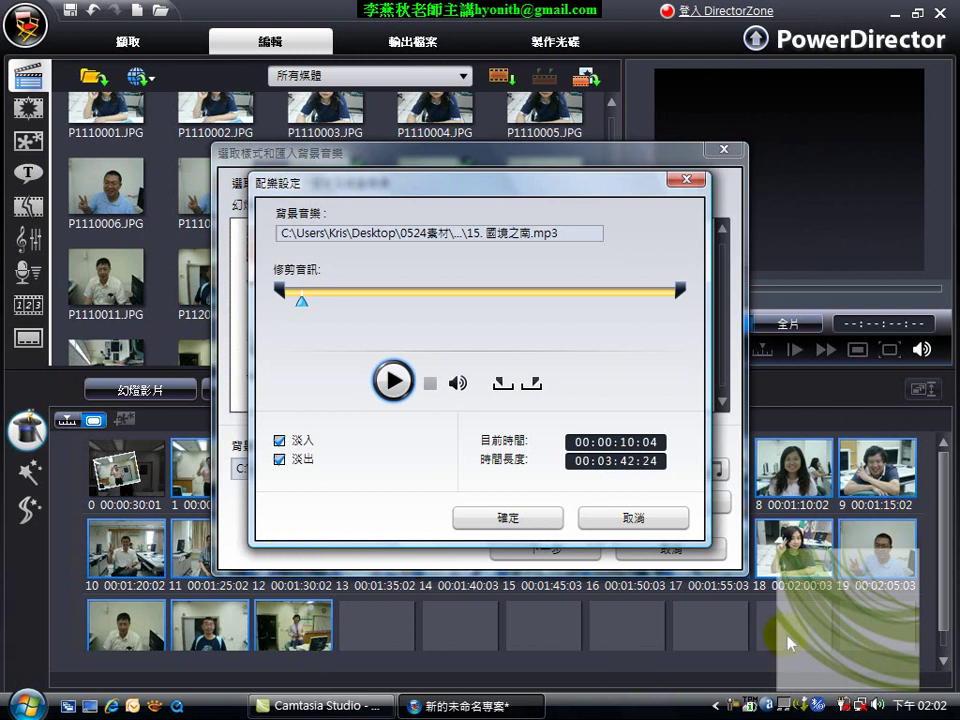
left_click(393, 389)
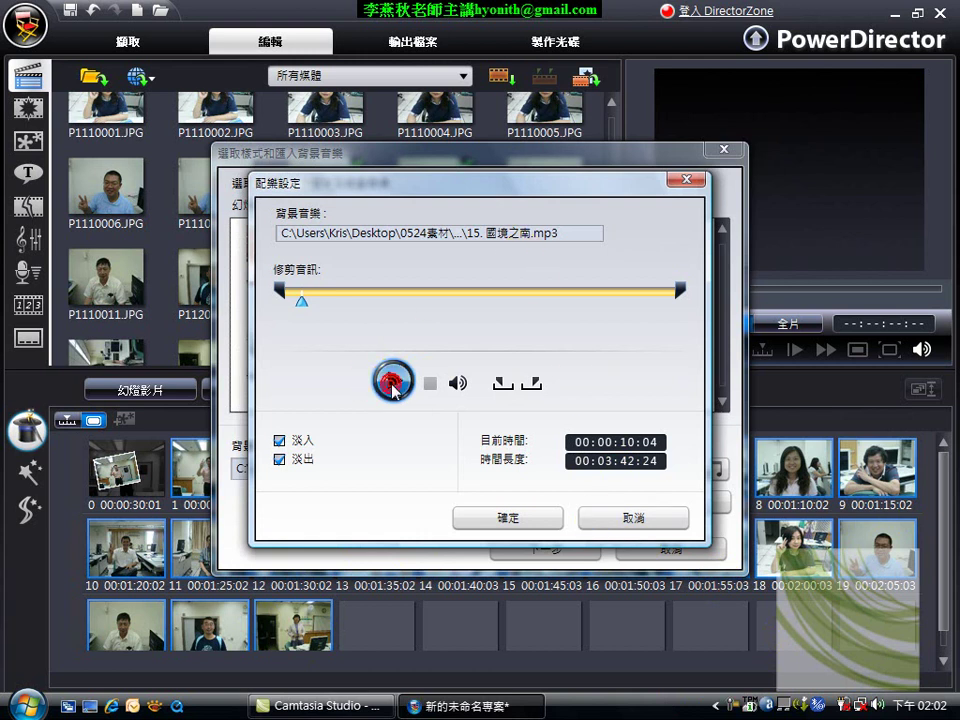